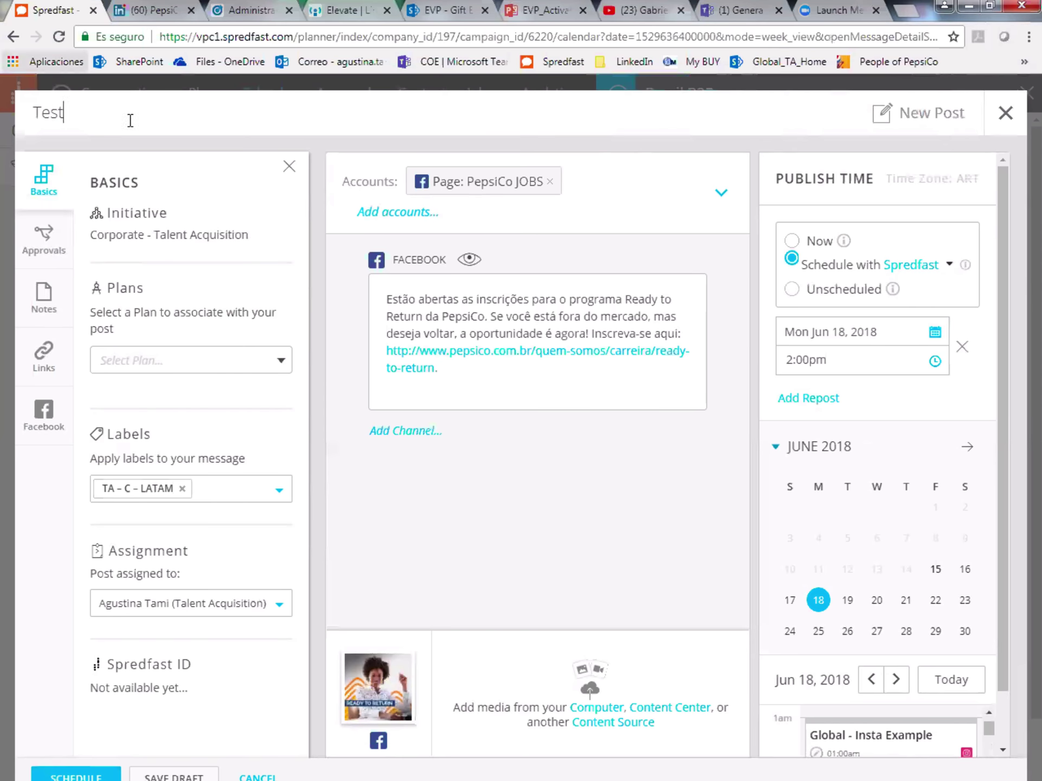
- Add and save the note "Inscriptions are open for Ready to Return." on the new Test post, and schedule the post
{"action": "left_click", "coordinate": [43, 297]}
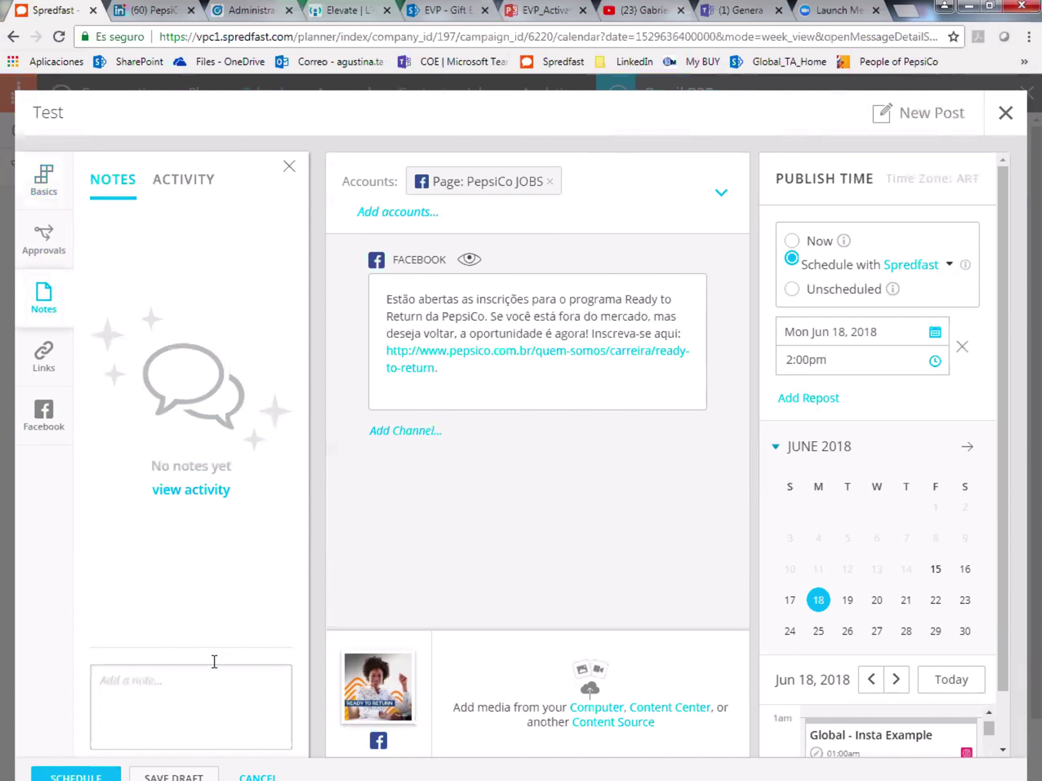
{"action": "left_click", "coordinate": [220, 680]}
{"action": "type", "text": "Inscri"}
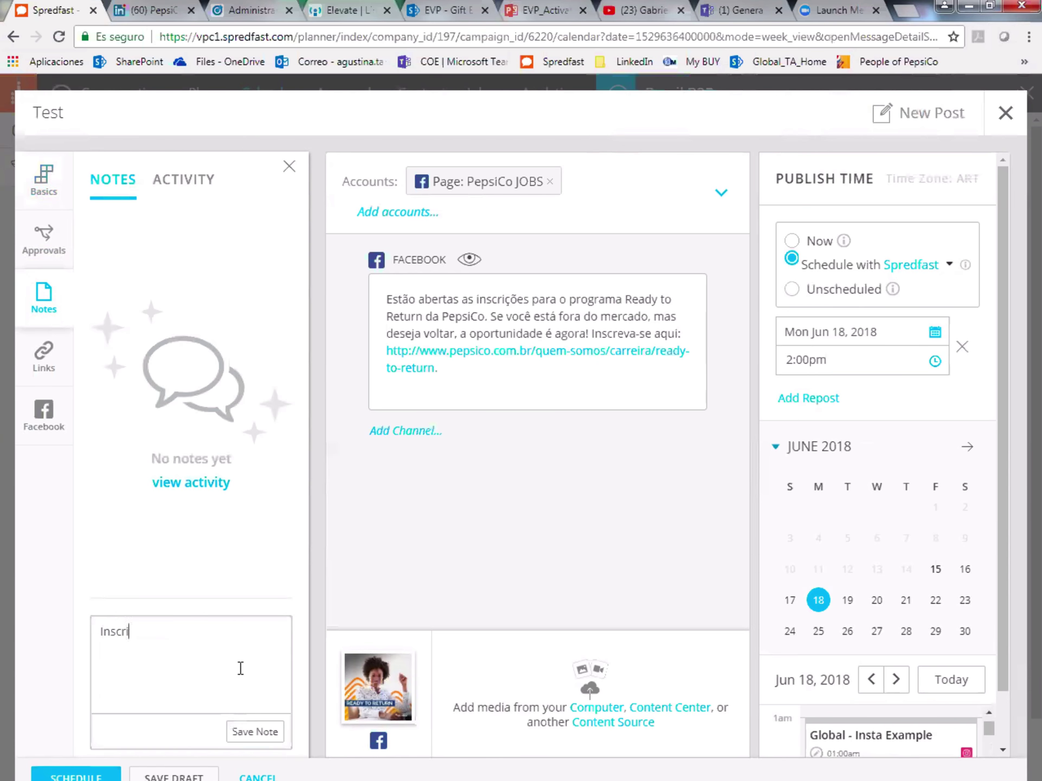
{"action": "type", "text": "ptions are open for Rea"}
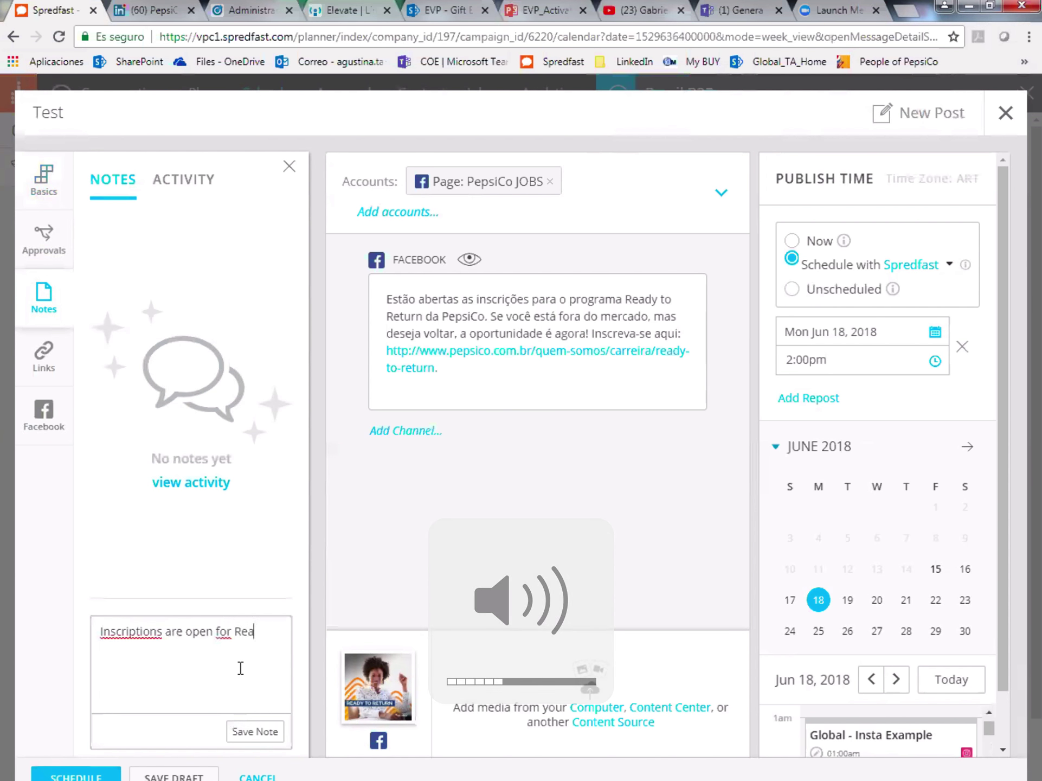
{"action": "type", "text": "dy to Return."}
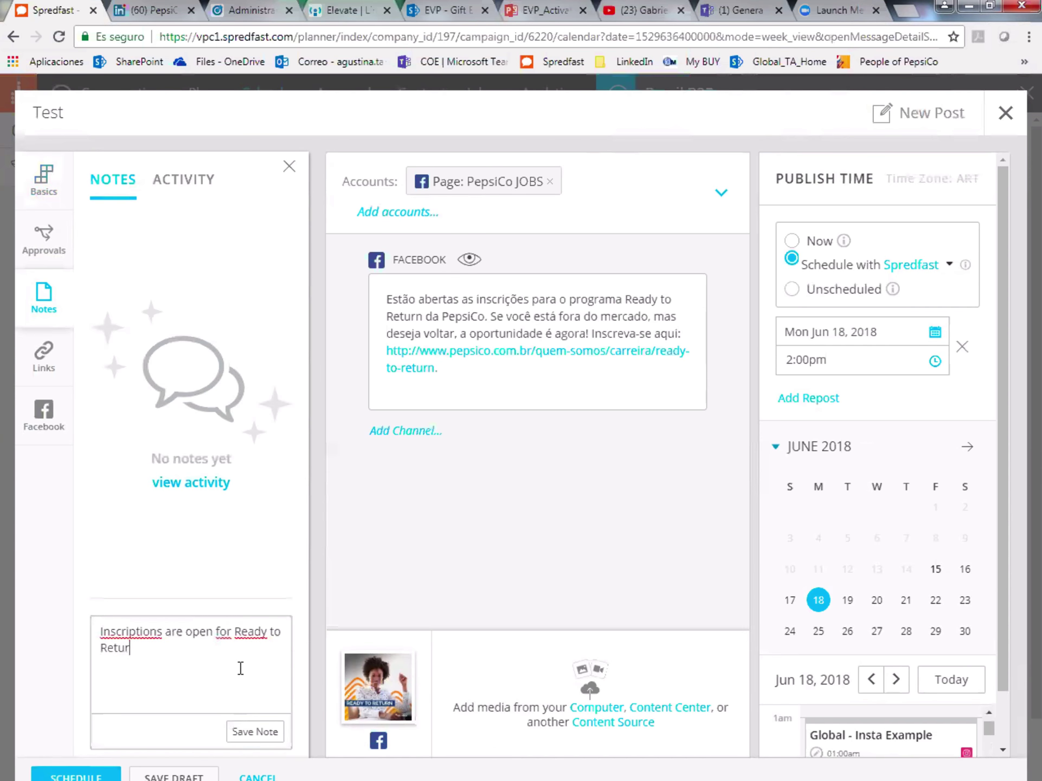
{"action": "left_click", "coordinate": [277, 729]}
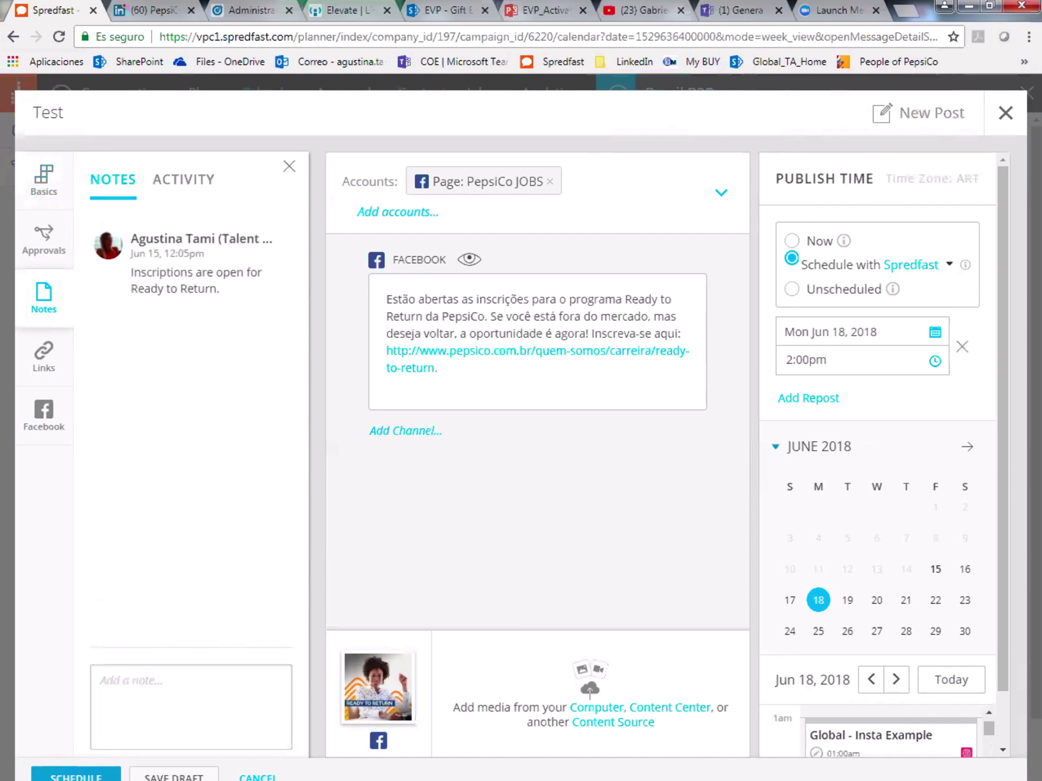
{"action": "left_click", "coordinate": [76, 775]}
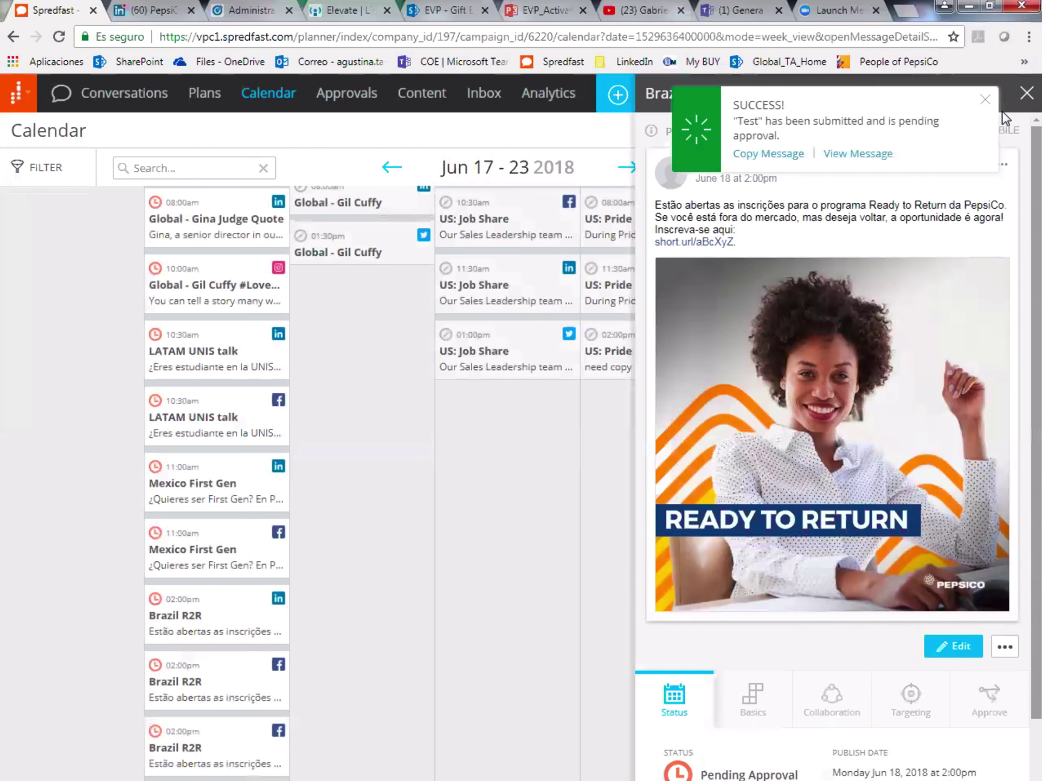
- Reopen the scheduled Test post from the calendar for editing and check its notes
{"action": "left_click", "coordinate": [375, 510]}
{"action": "scroll", "coordinate": [325, 596], "scroll_direction": "down", "scroll_amount": 1}
{"action": "left_click", "coordinate": [214, 755]}
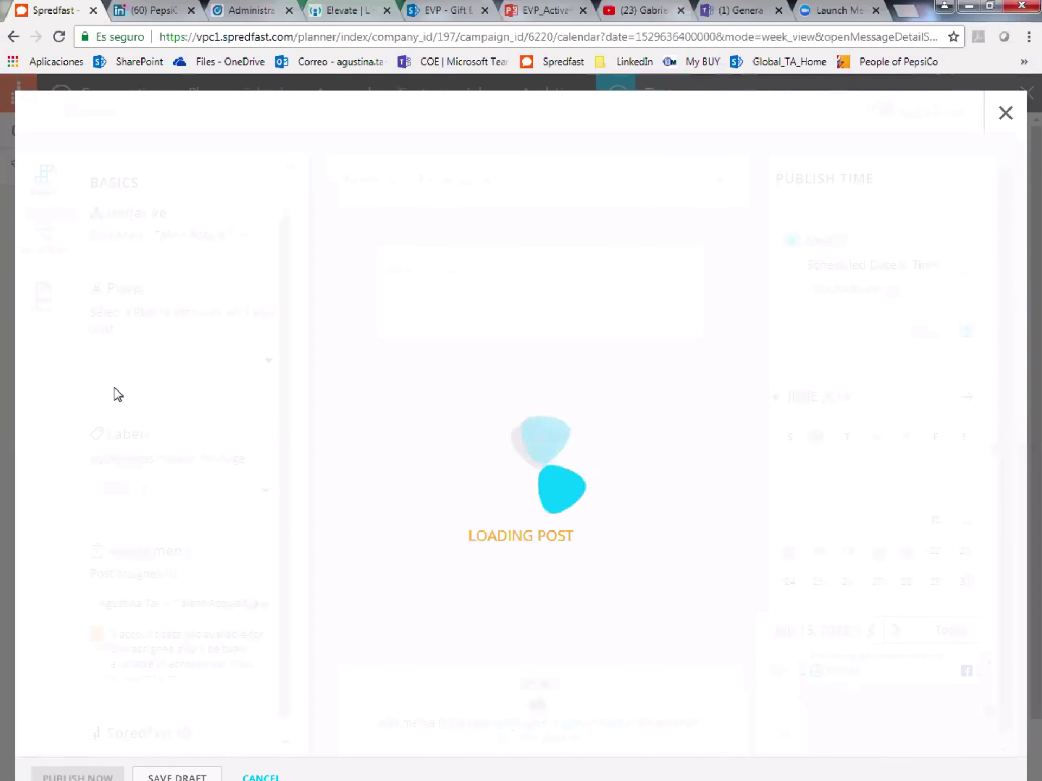
{"action": "left_click", "coordinate": [43, 297]}
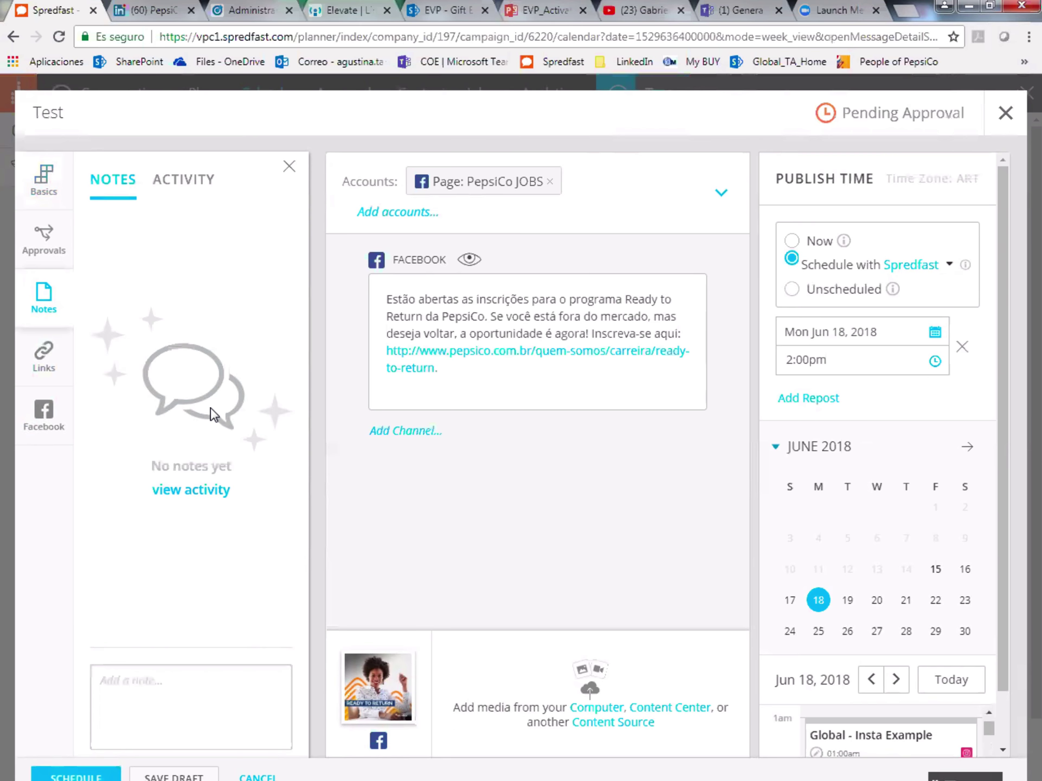
- Save the note "Inscriptions are now open." on the existing Test post and submit the post for scheduling again
{"action": "left_click", "coordinate": [124, 694]}
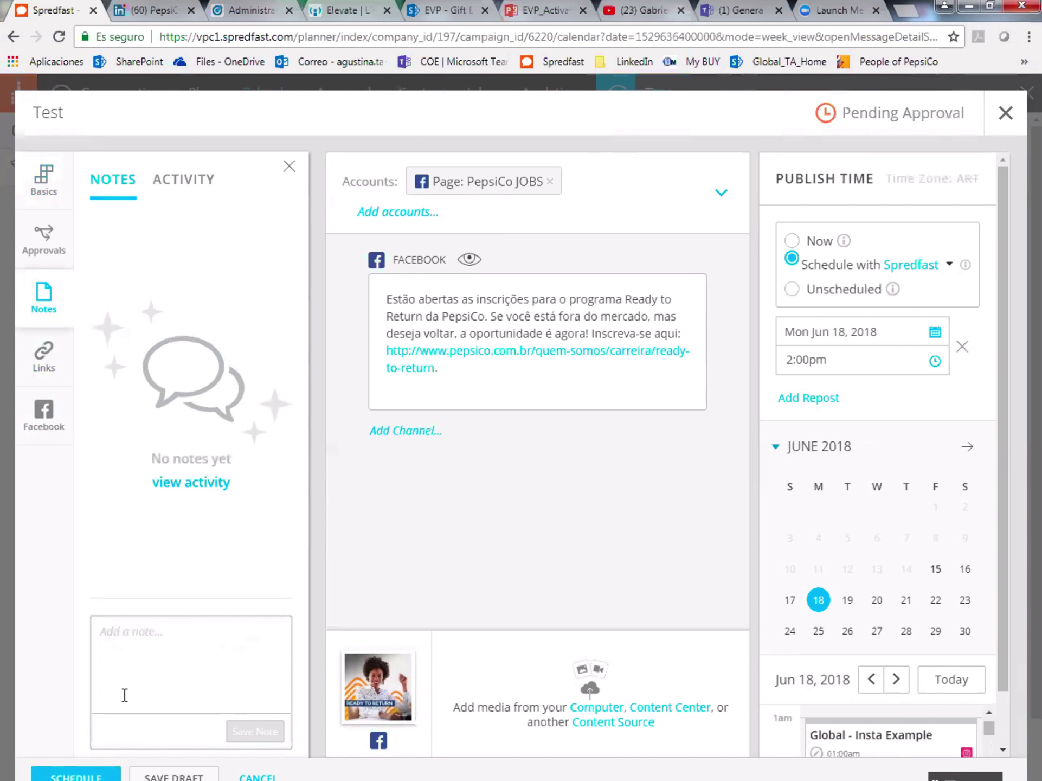
{"action": "type", "text": "Inscriptions are now open."}
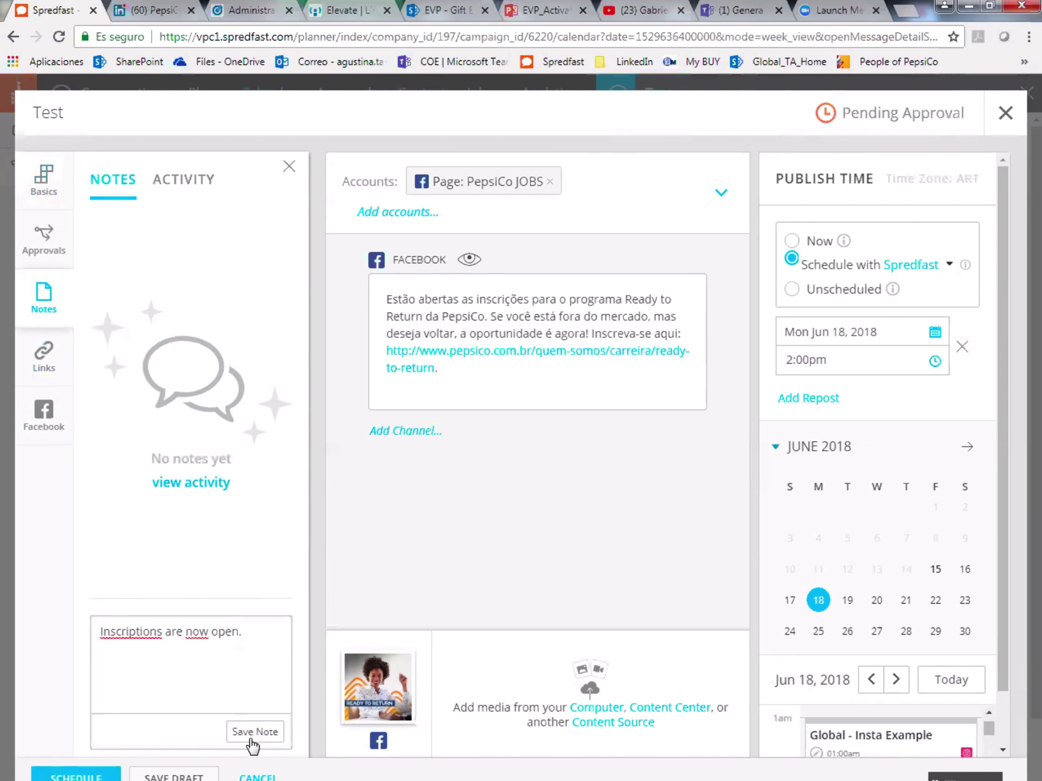
{"action": "left_click", "coordinate": [254, 732]}
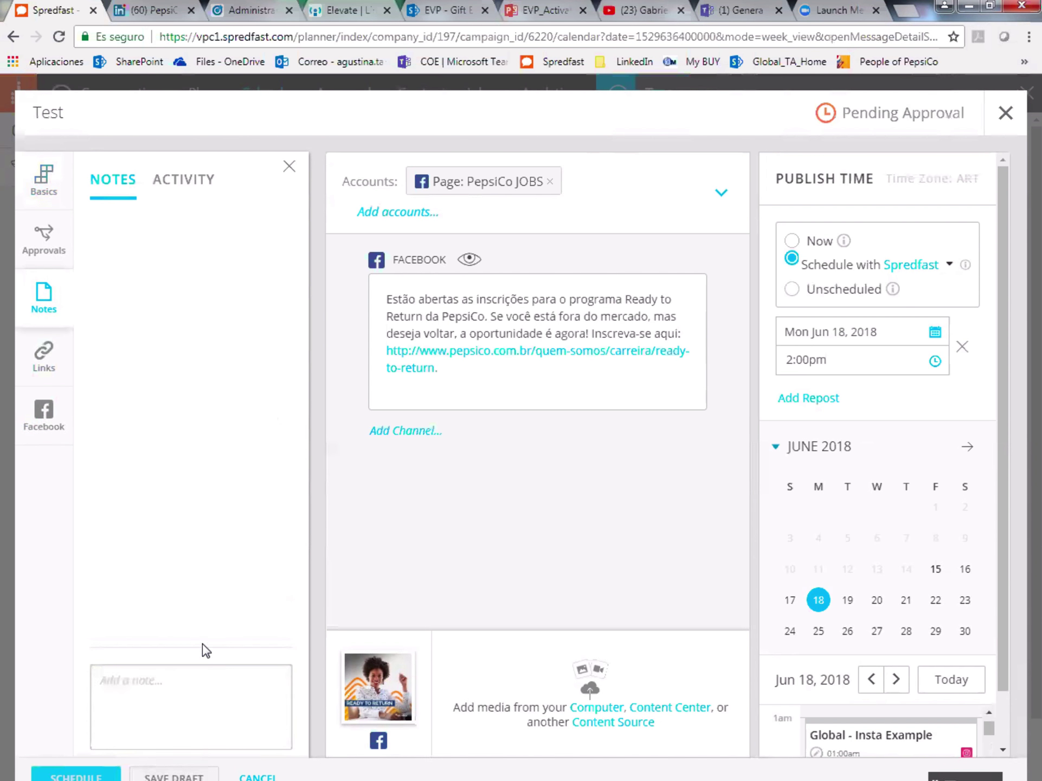
{"action": "left_click", "coordinate": [72, 775]}
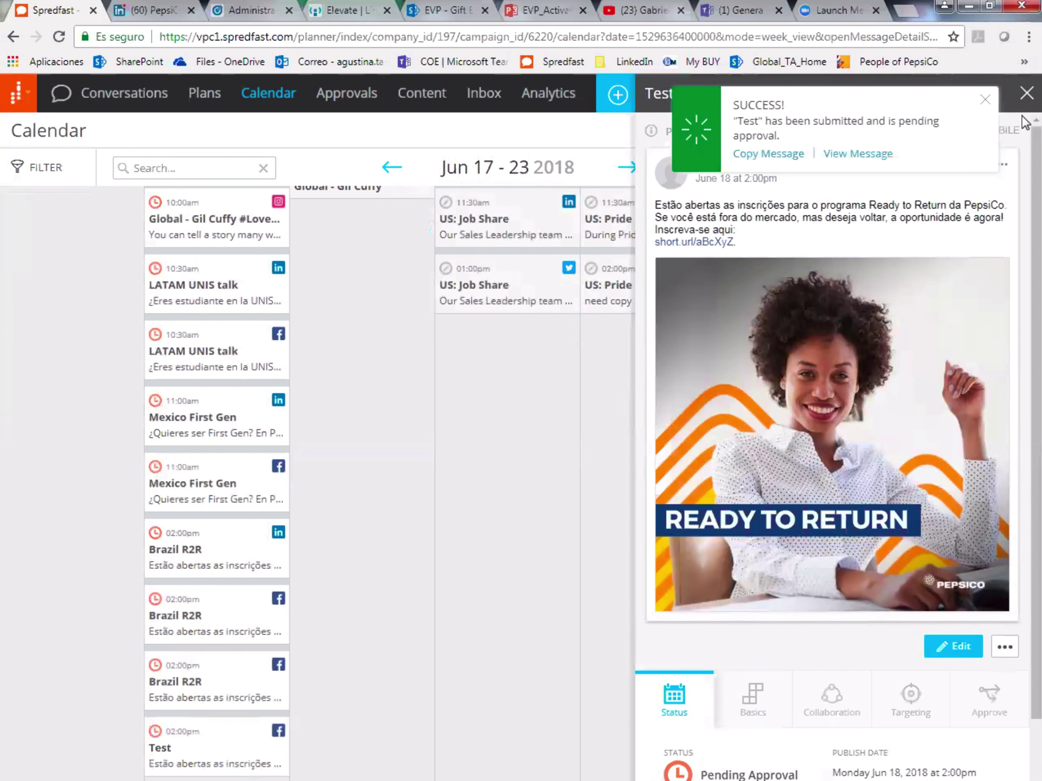
- Open the 2:00pm Test post in the editor again and check whether its latest note was kept
{"action": "left_click", "coordinate": [279, 741]}
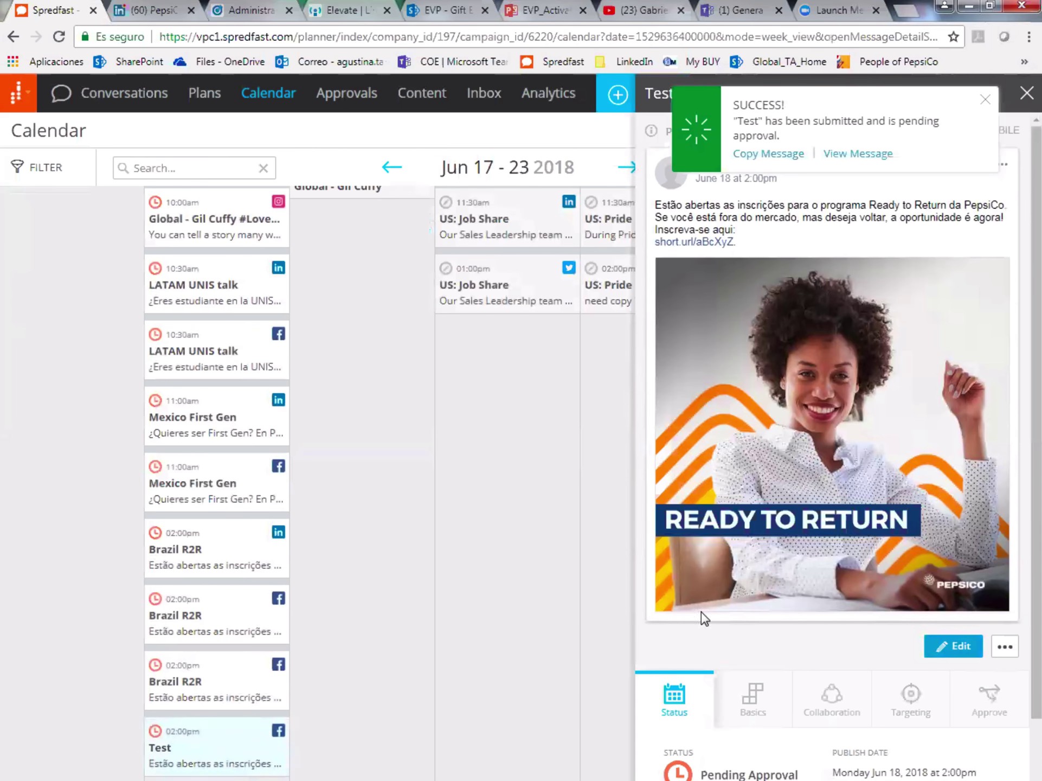
{"action": "left_click", "coordinate": [967, 651]}
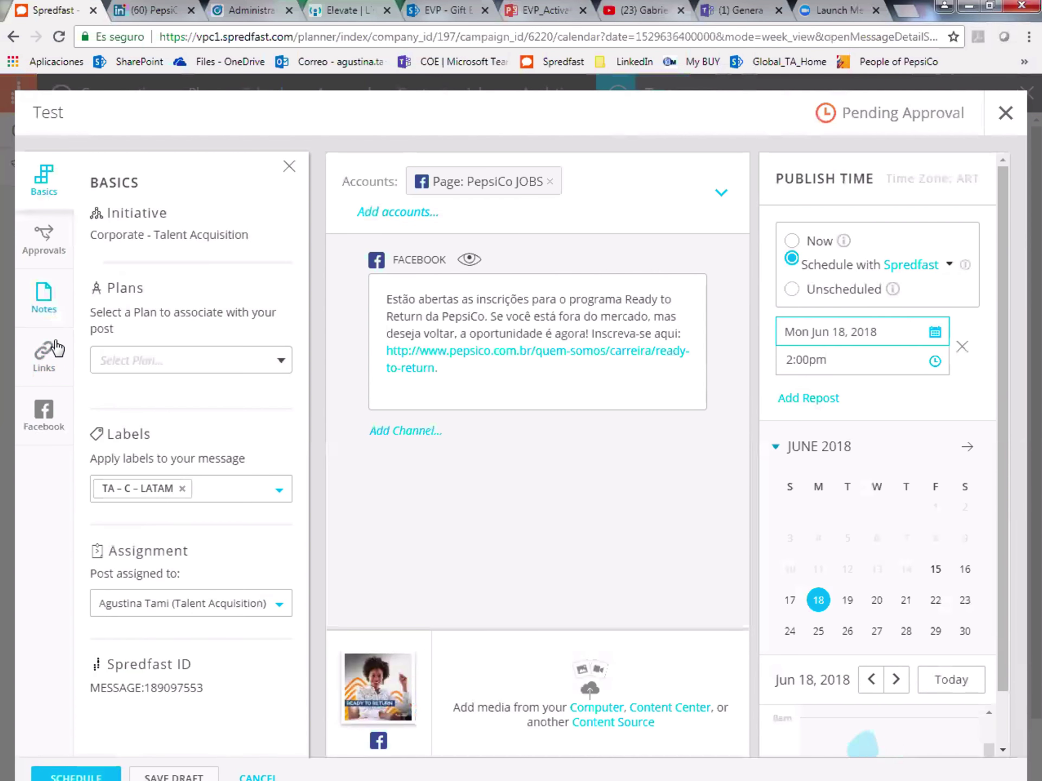
{"action": "left_click", "coordinate": [54, 309]}
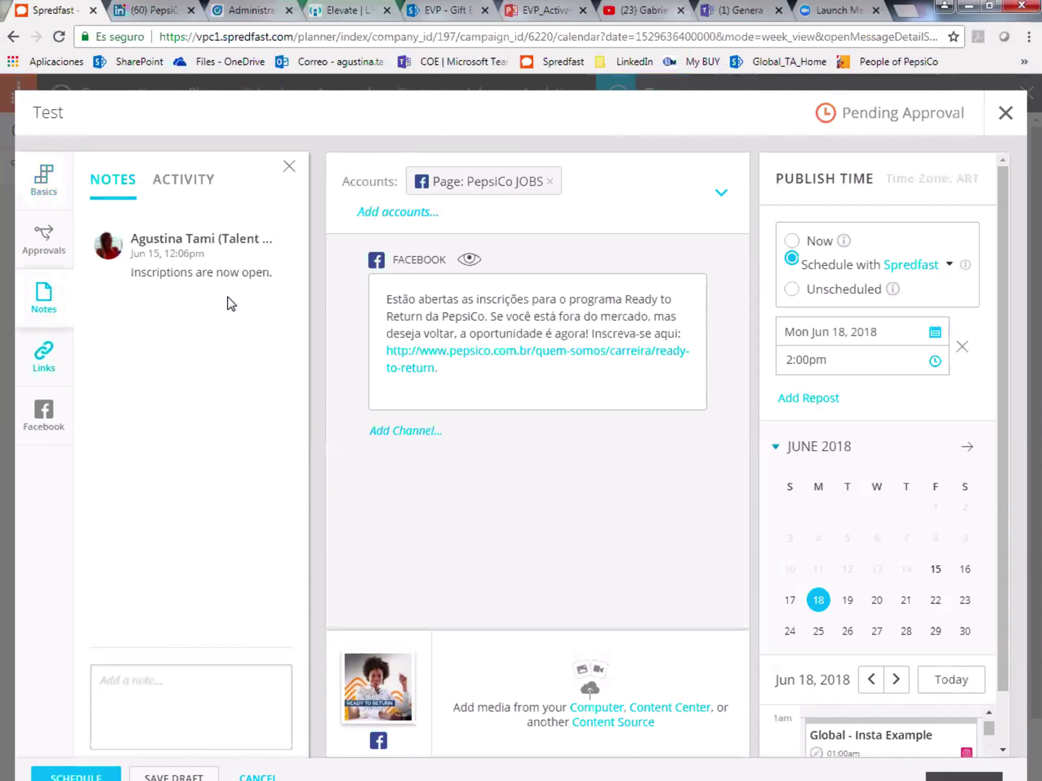
- Inspect the page with the browser's developer tools, show the console and clear its messages
{"action": "right_click", "coordinate": [260, 357]}
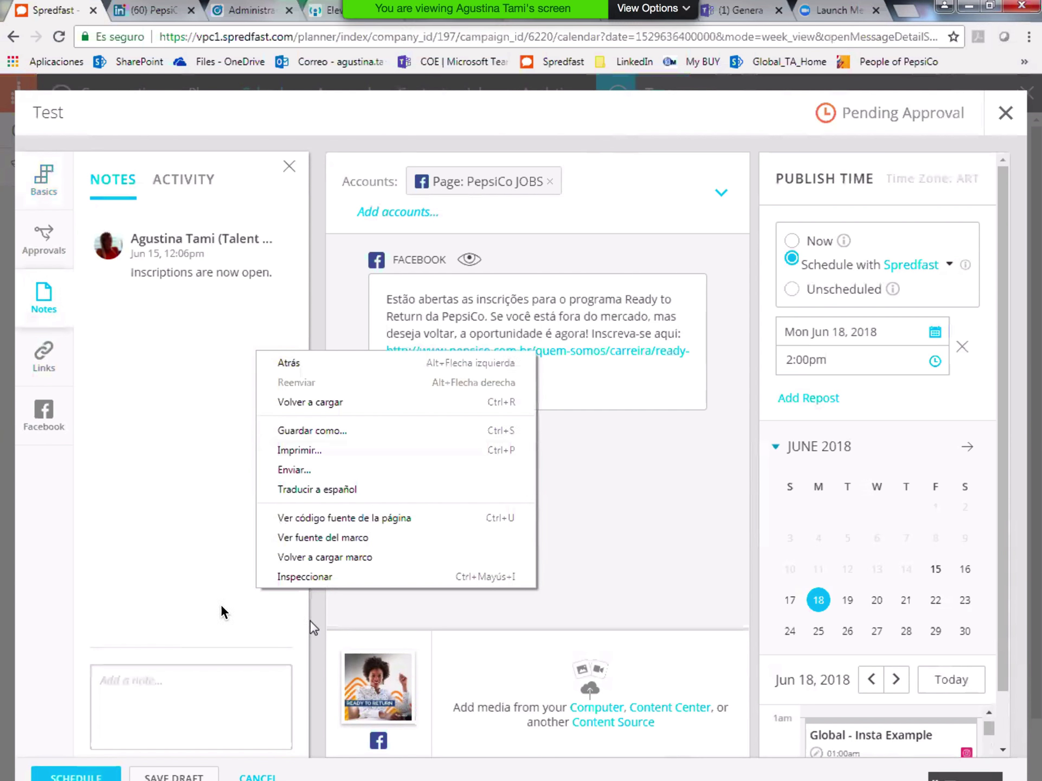
{"action": "left_click", "coordinate": [332, 576]}
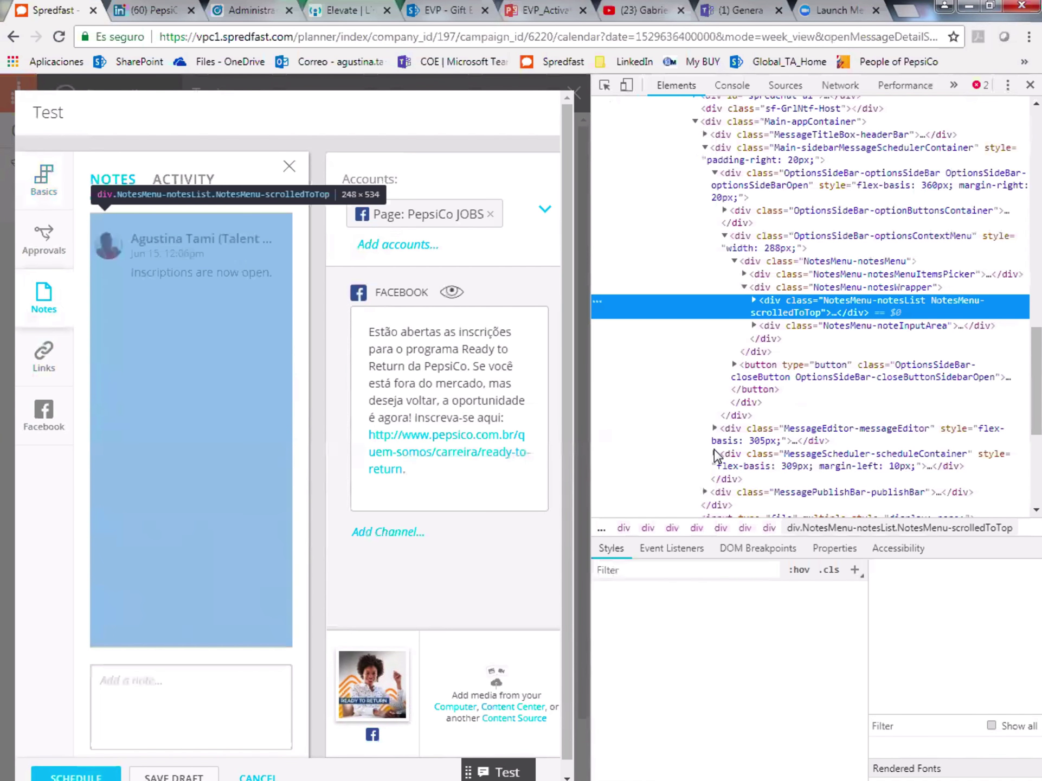
{"action": "left_click", "coordinate": [729, 87]}
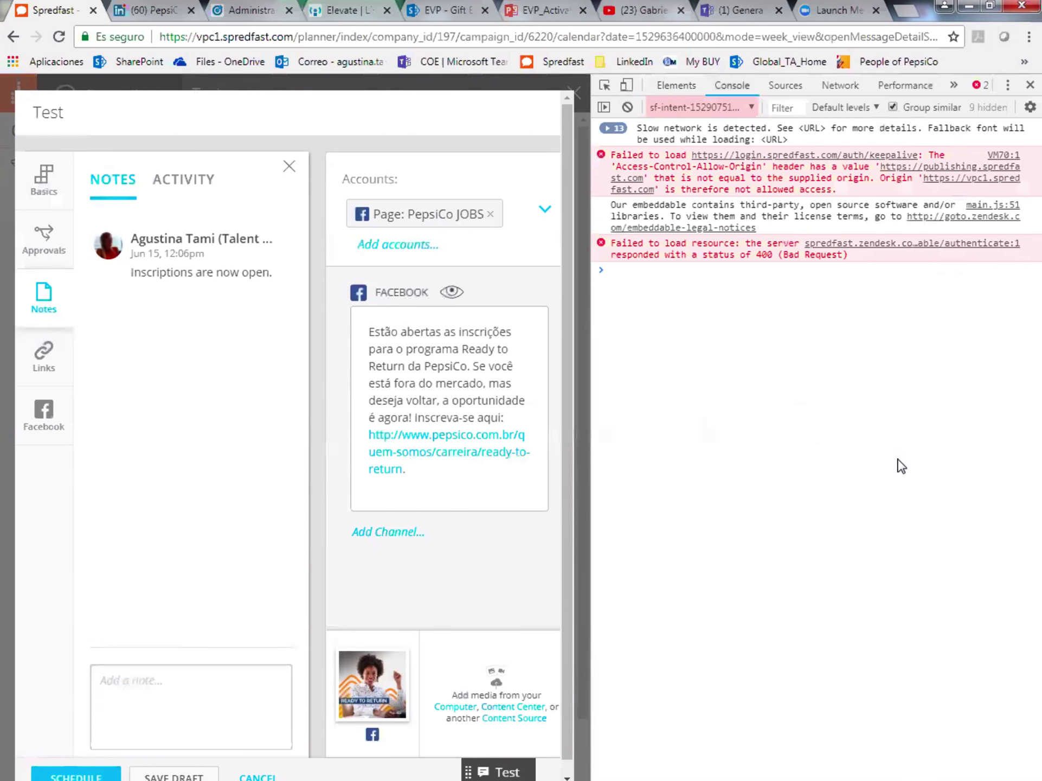
{"action": "left_click", "coordinate": [628, 108]}
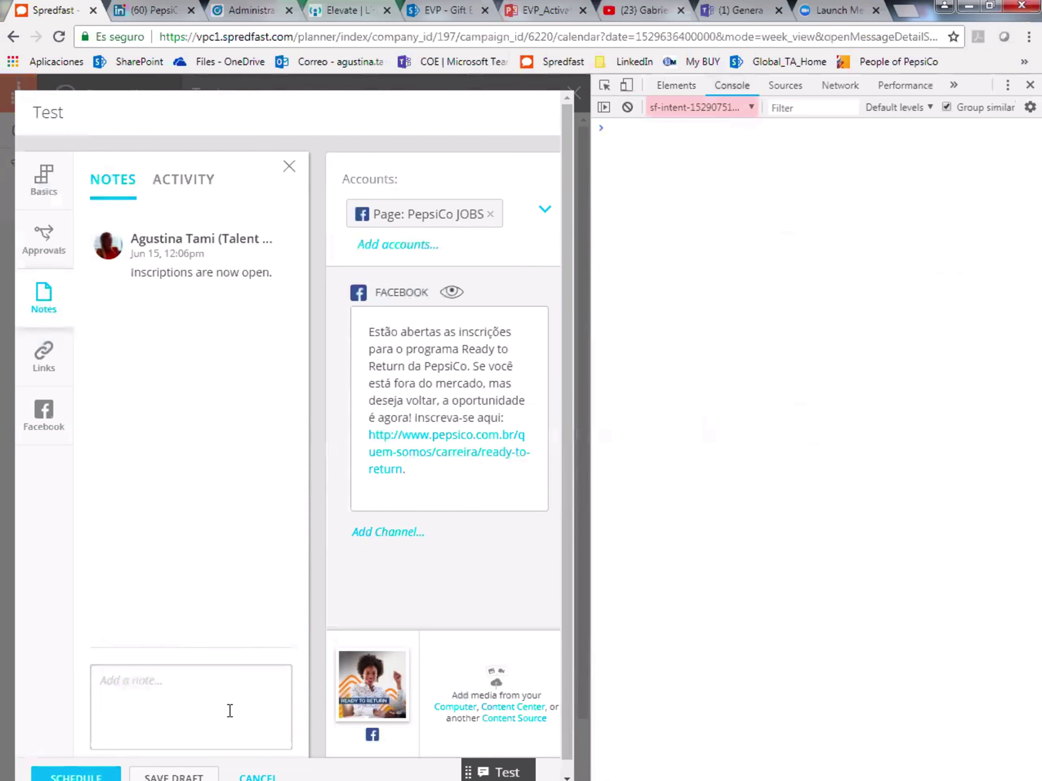
{"action": "left_click", "coordinate": [254, 709]}
{"action": "type", "text": "New comment."}
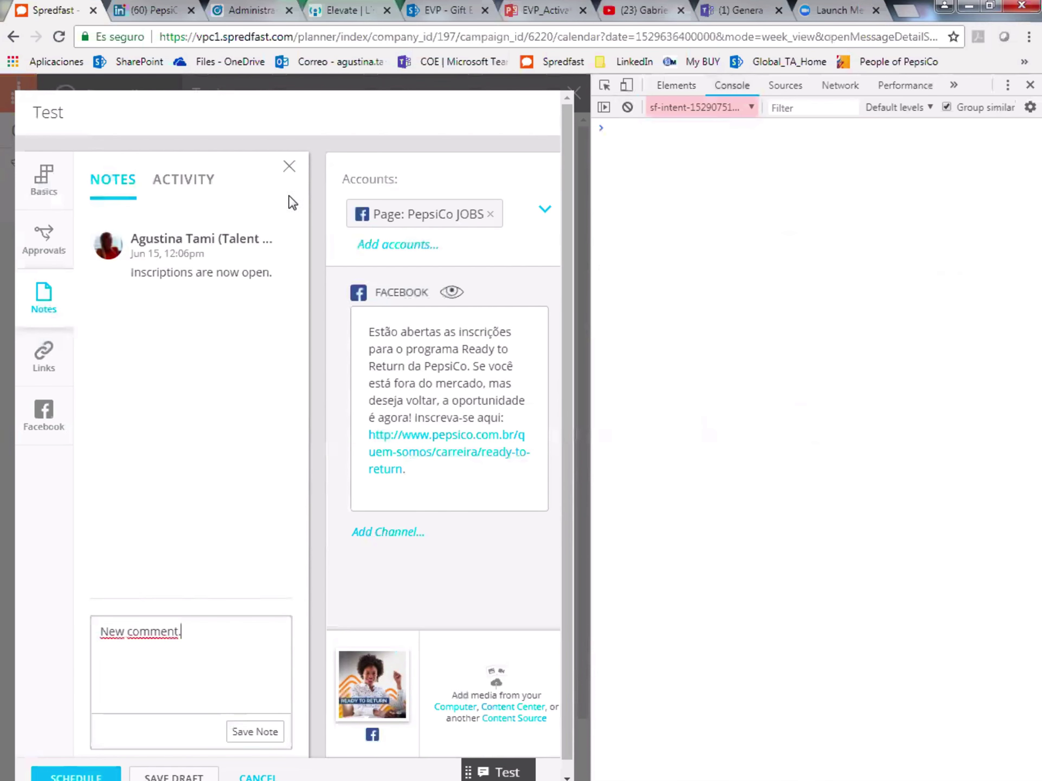
{"action": "left_click_drag", "start_coordinate": [182, 631], "coordinate": [63, 622]}
{"action": "left_click", "coordinate": [265, 775]}
{"action": "left_click", "coordinate": [570, 105]}
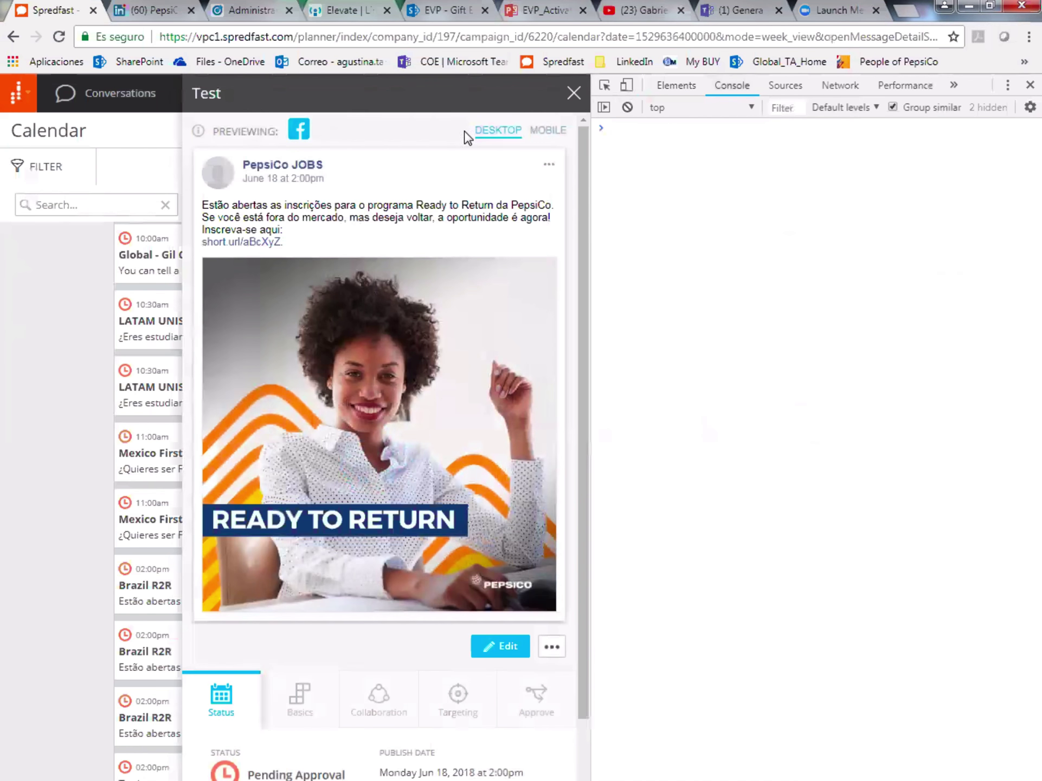
- Make a copy of the Test post and name the copy Test2
{"action": "left_click", "coordinate": [551, 645]}
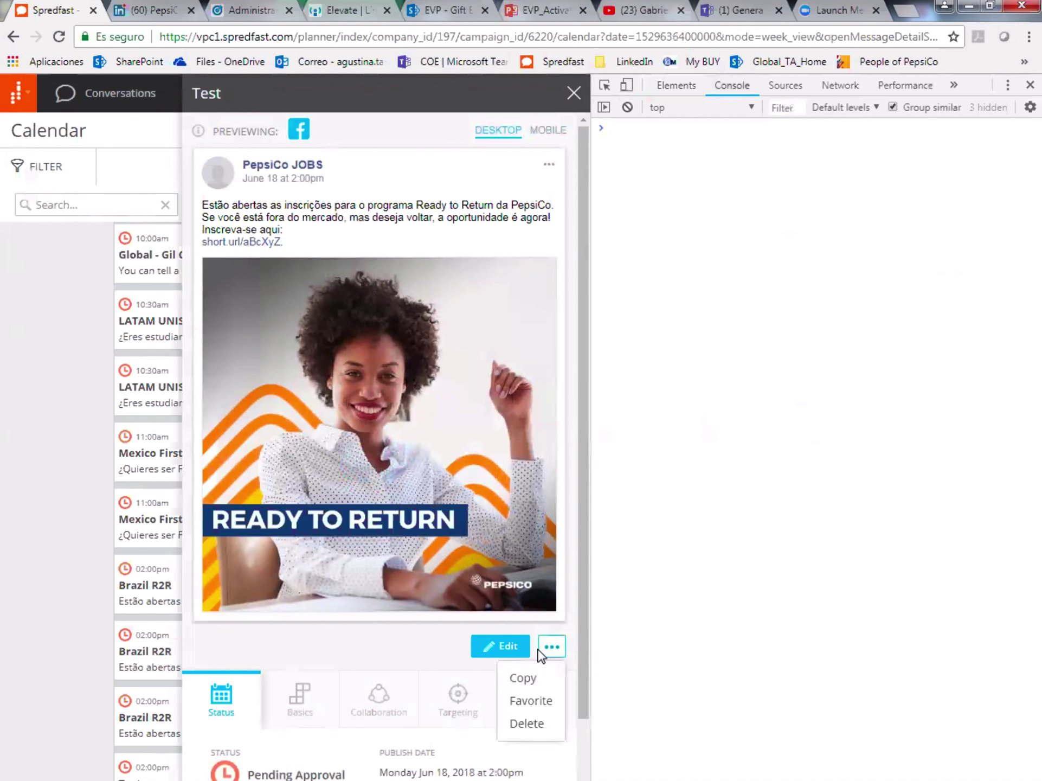
{"action": "left_click", "coordinate": [522, 678]}
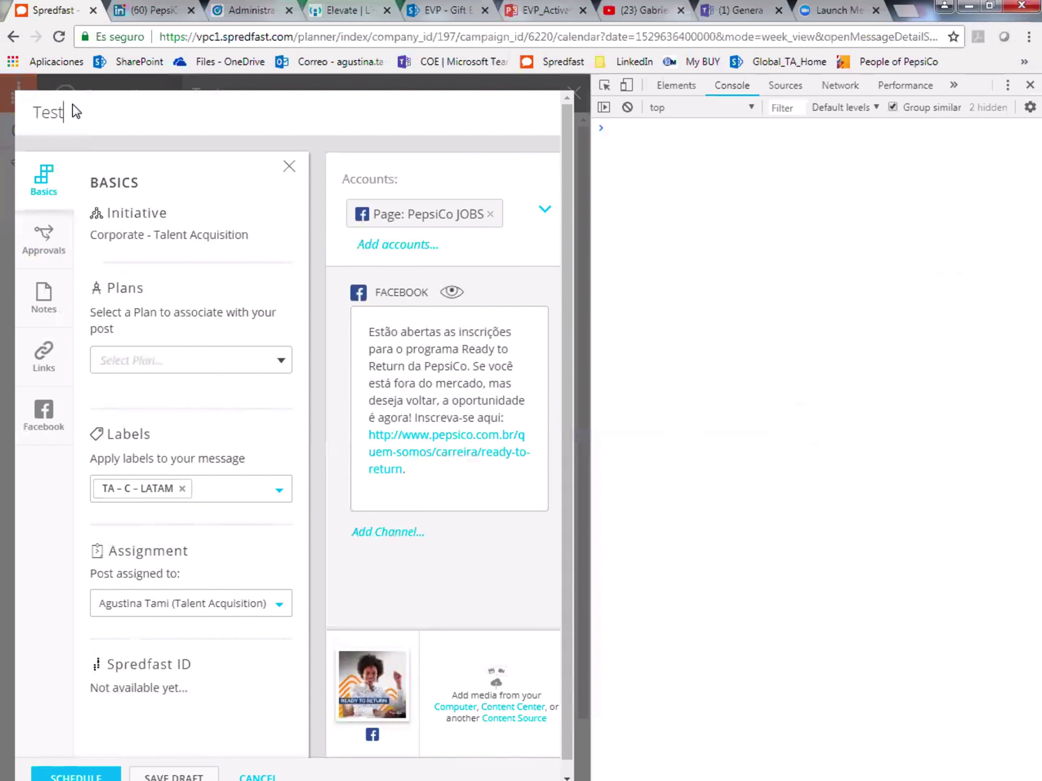
- Add and save the note "New notes here." on the Test2 post, and schedule the post
{"action": "left_click", "coordinate": [41, 297]}
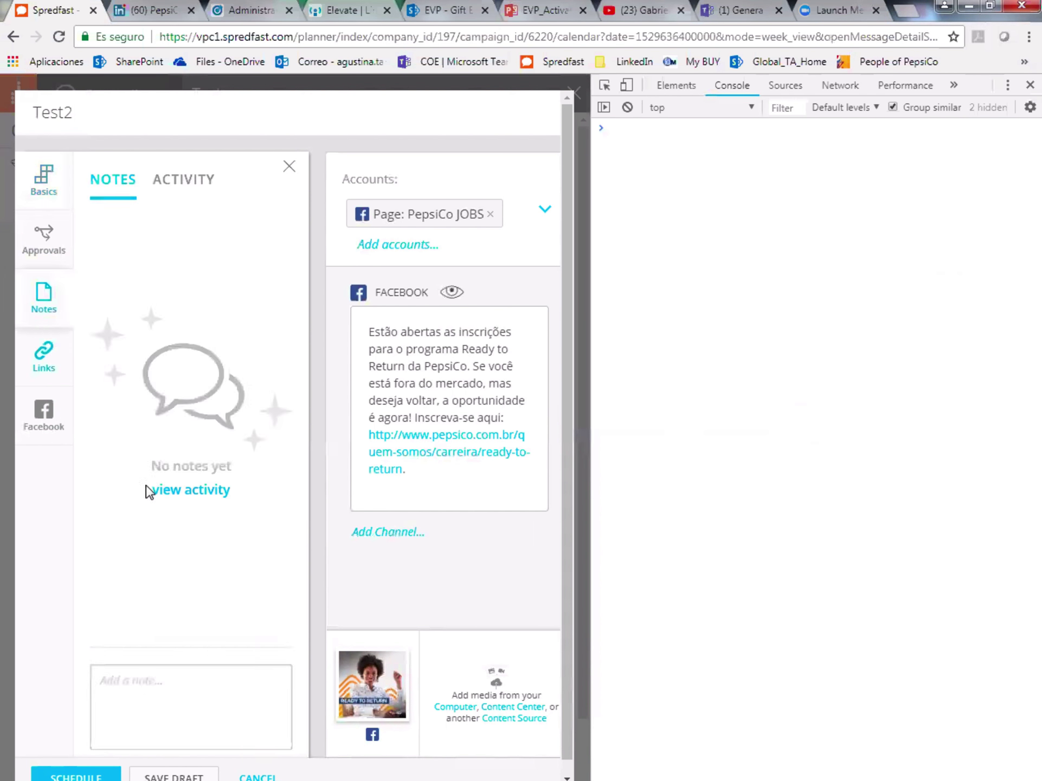
{"action": "left_click", "coordinate": [179, 687]}
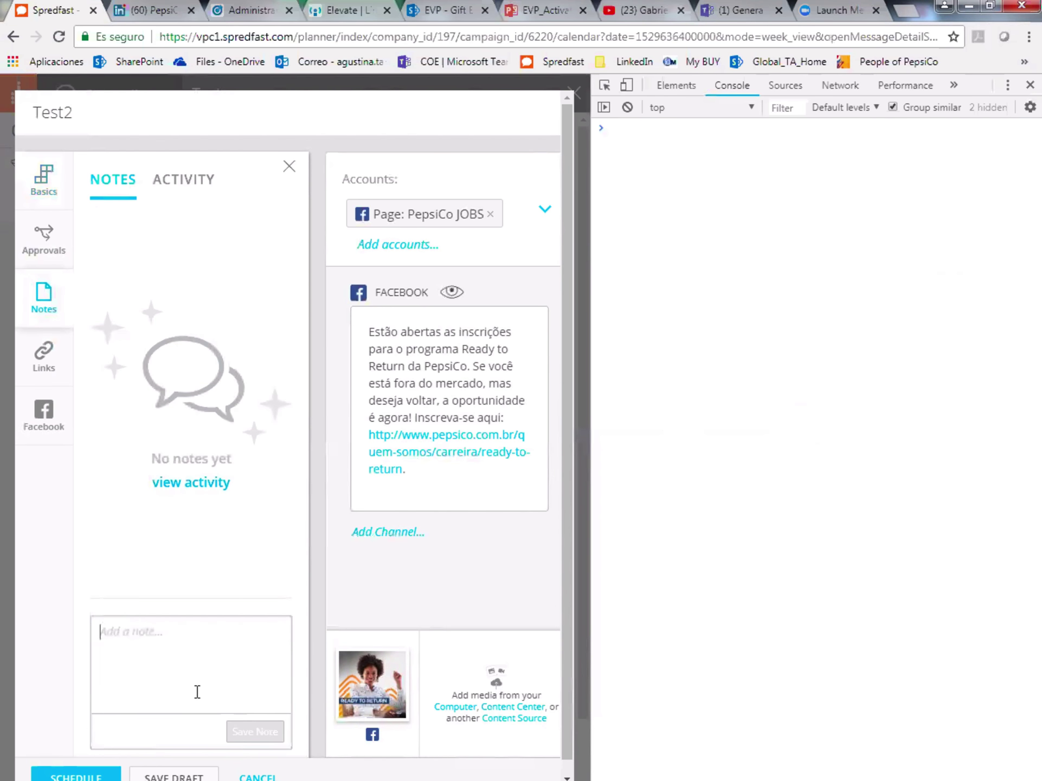
{"action": "type", "text": "New notes here."}
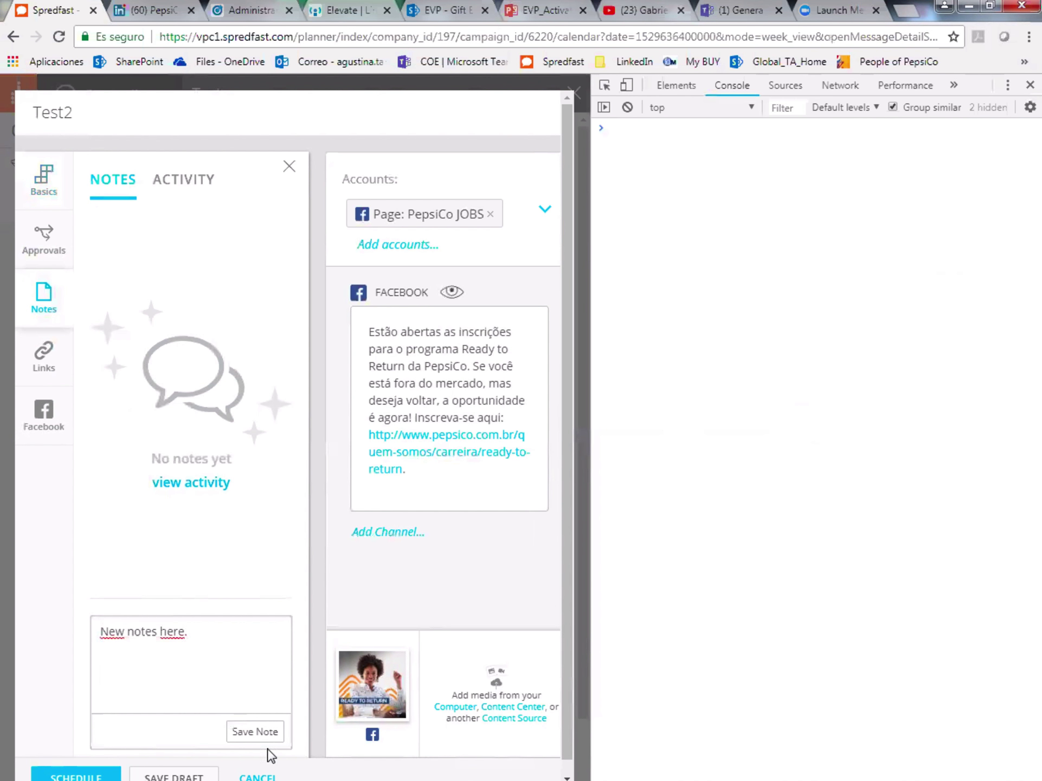
{"action": "left_click", "coordinate": [255, 731]}
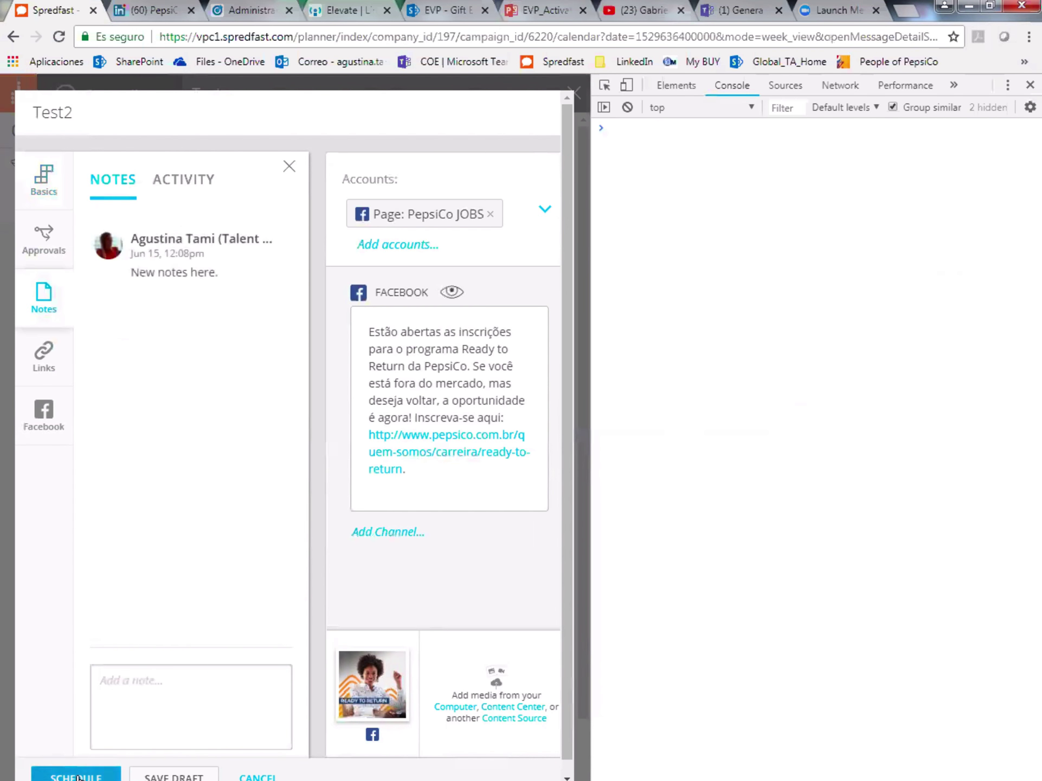
{"action": "mouse_move", "coordinate": [372, 780]}
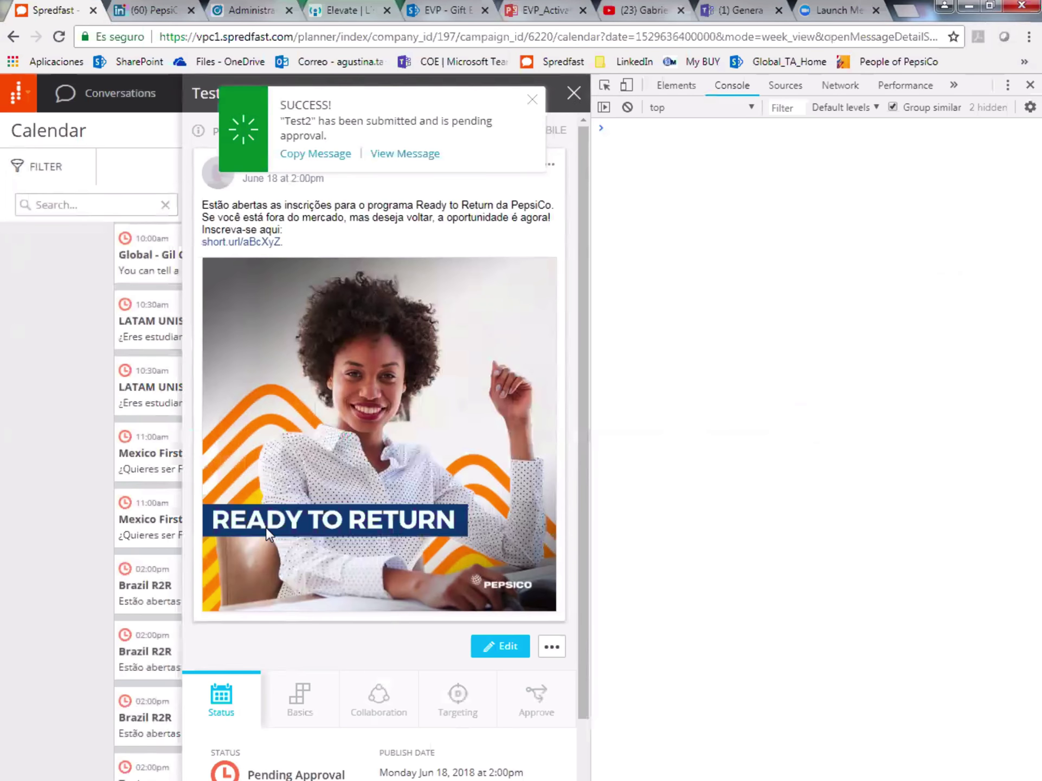
- Reopen the Test2 post from the calendar to check its notes, and start a new note
{"action": "left_click", "coordinate": [574, 93]}
{"action": "left_click", "coordinate": [168, 705]}
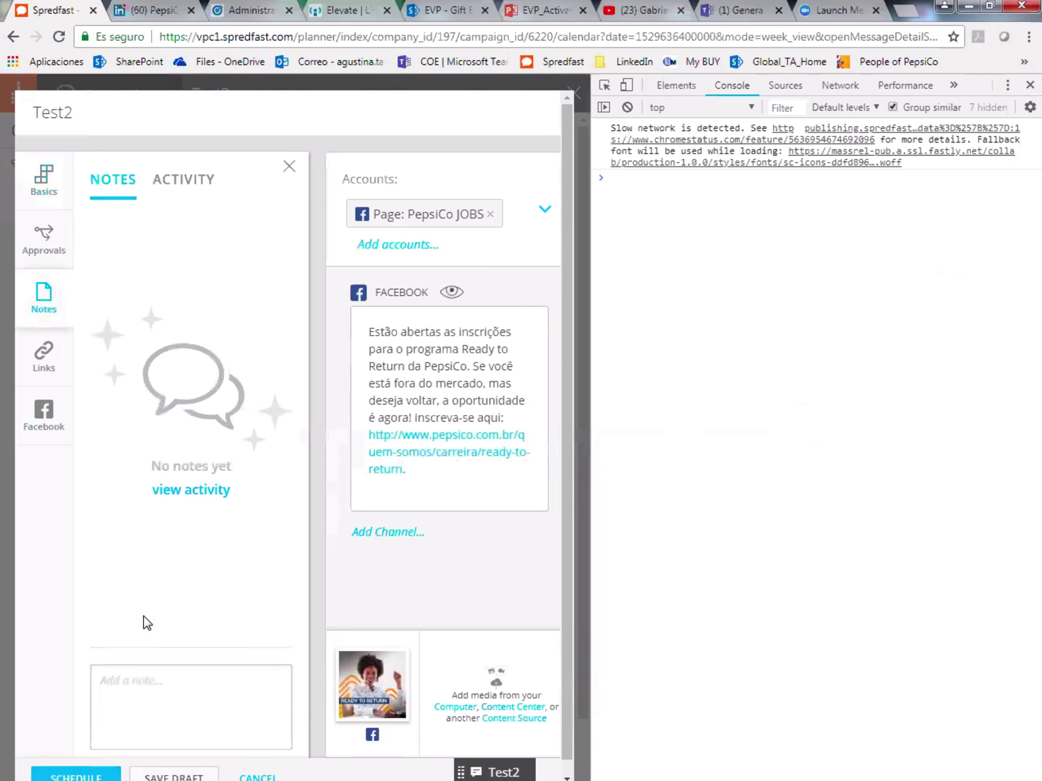
{"action": "left_click", "coordinate": [185, 714]}
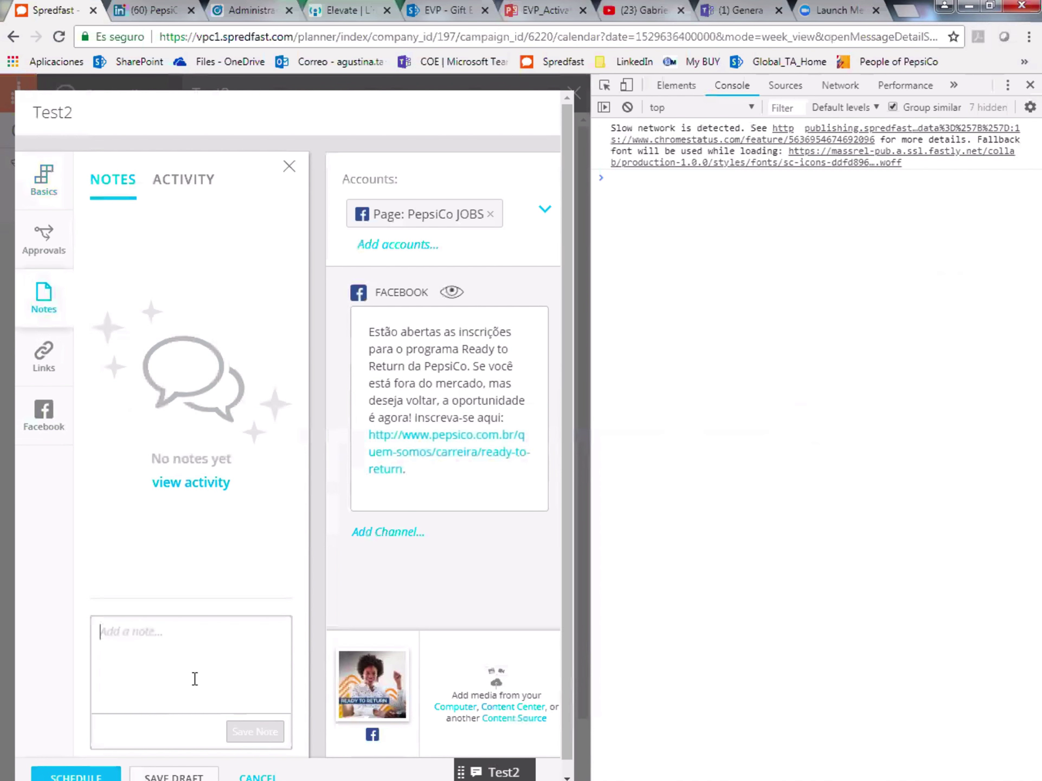